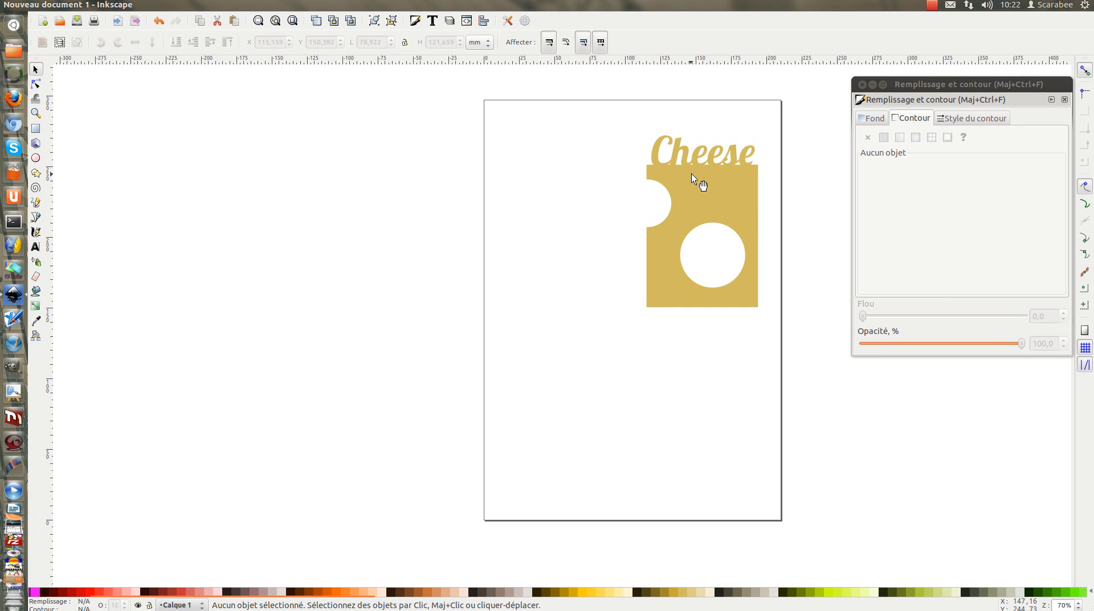
Duplicate the golden Cheese group and place the copy beside the original near the page's left edge.
{"action": "left_click", "coordinate": [728, 183]}
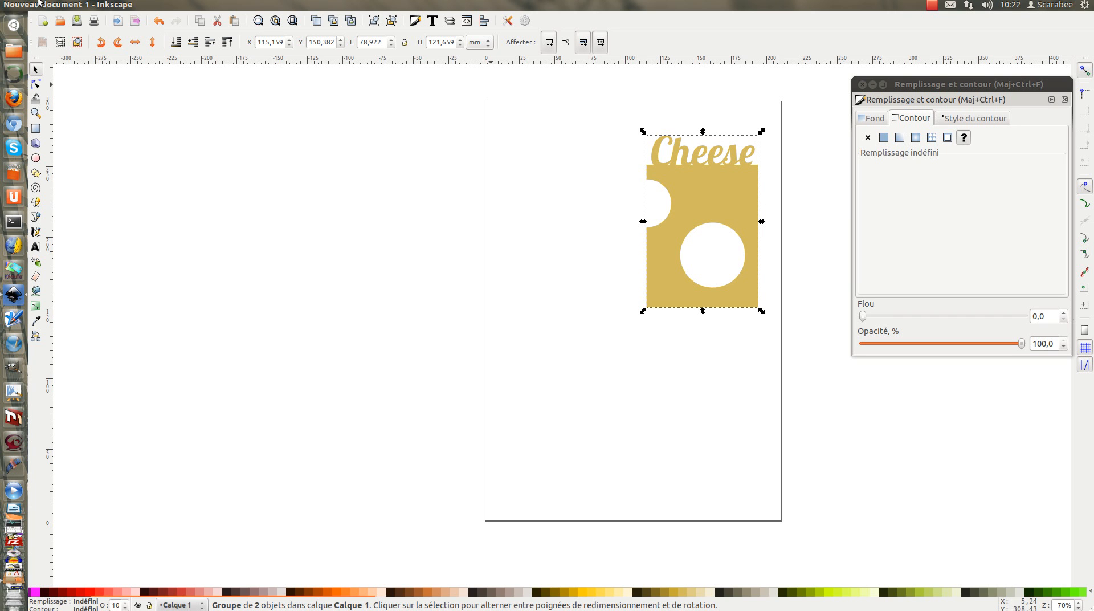
{"action": "left_click", "coordinate": [86, 4]}
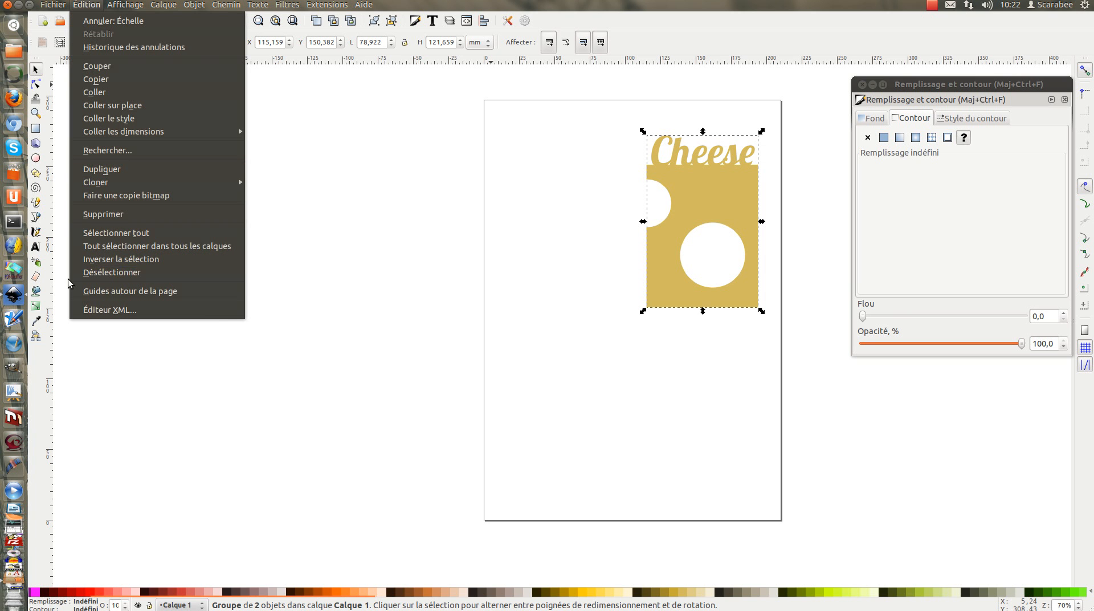
{"action": "left_click", "coordinate": [114, 172]}
{"action": "left_click_drag", "start_coordinate": [706, 187], "coordinate": [567, 203]}
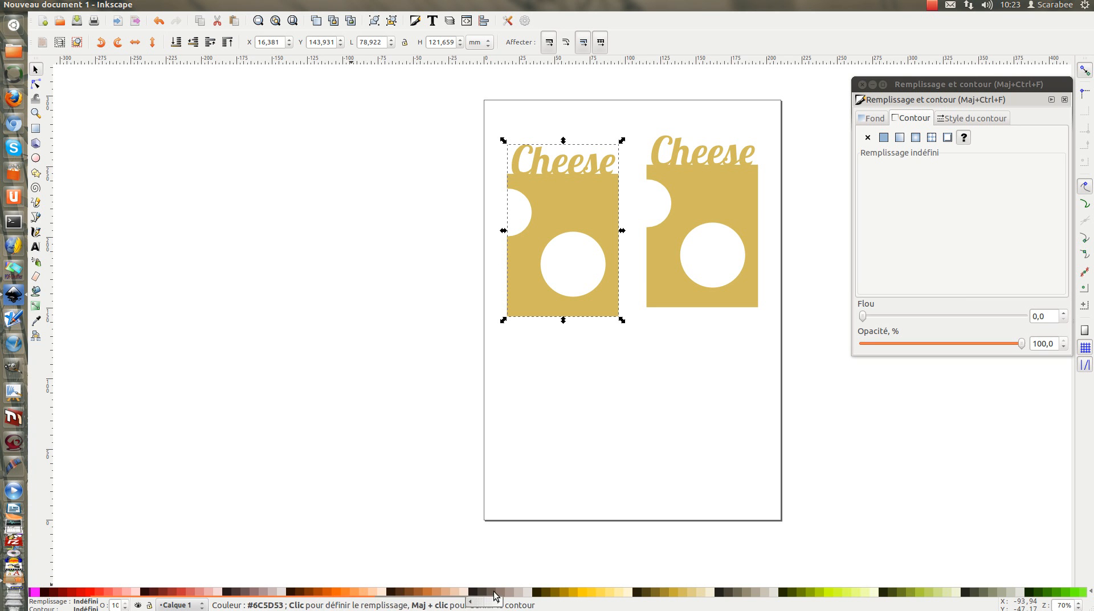
Fill the duplicated Cheese group with black.
{"action": "left_click_drag", "start_coordinate": [293, 602], "coordinate": [63, 608]}
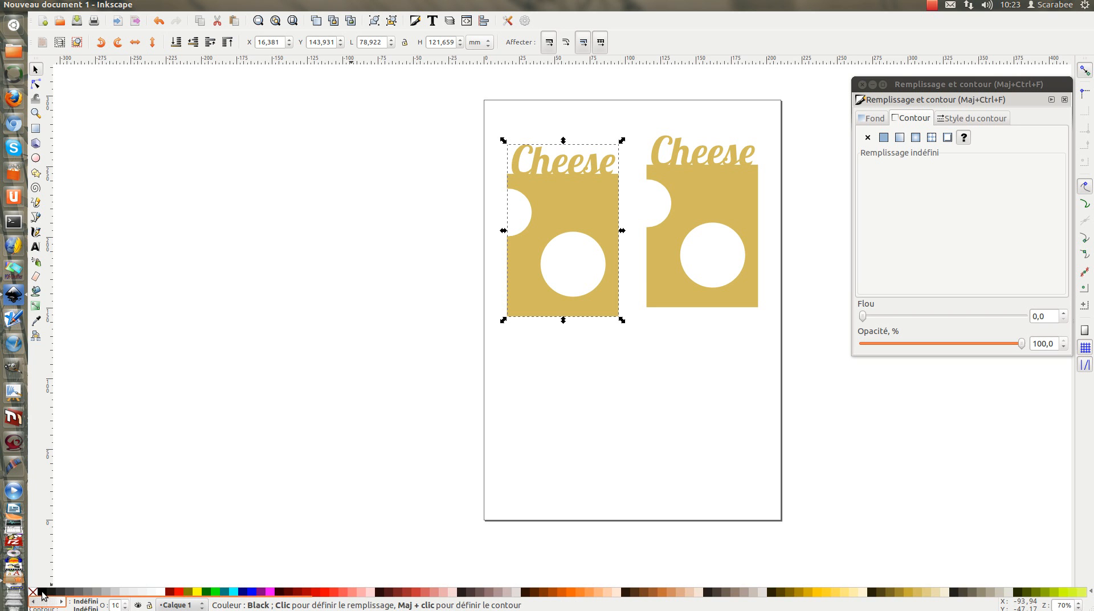
{"action": "left_click", "coordinate": [41, 592]}
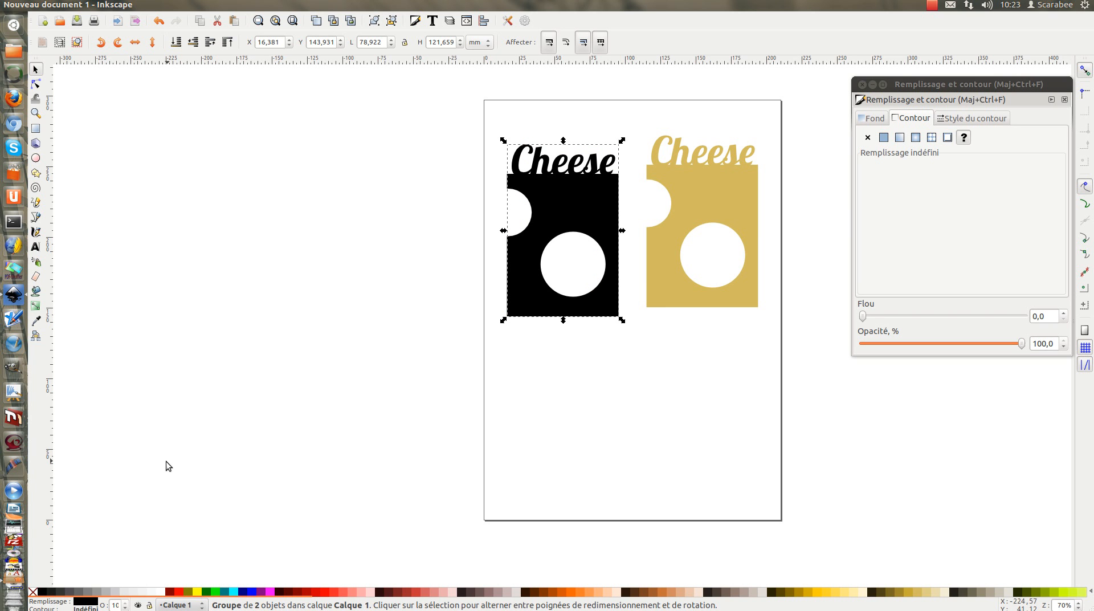
{"action": "left_click", "coordinate": [252, 255]}
Set the black copy's opacity to about 76.3% and its blur to 3.0.
{"action": "left_click", "coordinate": [560, 218]}
{"action": "left_click_drag", "start_coordinate": [1023, 346], "coordinate": [987, 350]}
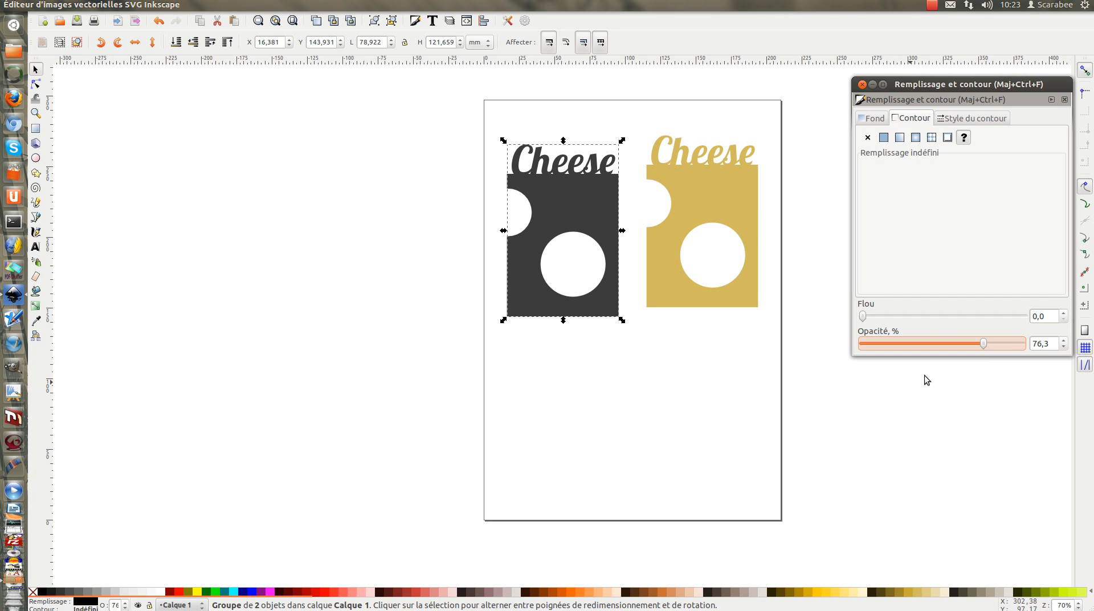
{"action": "left_click", "coordinate": [1063, 313]}
{"action": "left_click", "coordinate": [1064, 313]}
{"action": "left_click", "coordinate": [1064, 313]}
{"action": "left_click", "coordinate": [345, 169]}
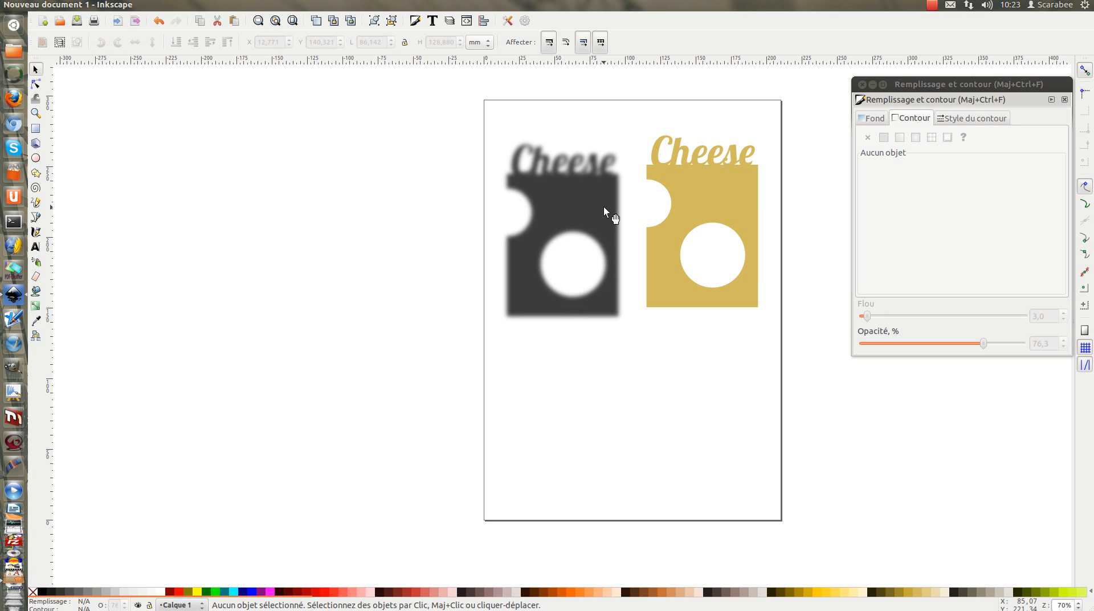
Move the blurred black copy so it partly overlaps the golden group and lower it to the back.
{"action": "left_click", "coordinate": [573, 198]}
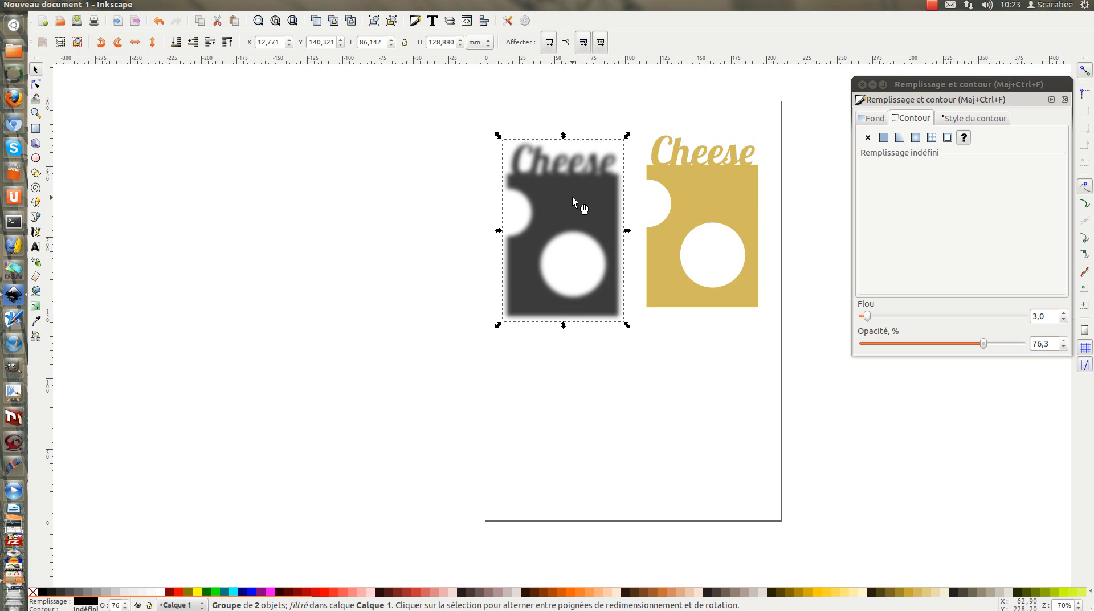
{"action": "left_click_drag", "start_coordinate": [573, 196], "coordinate": [656, 195]}
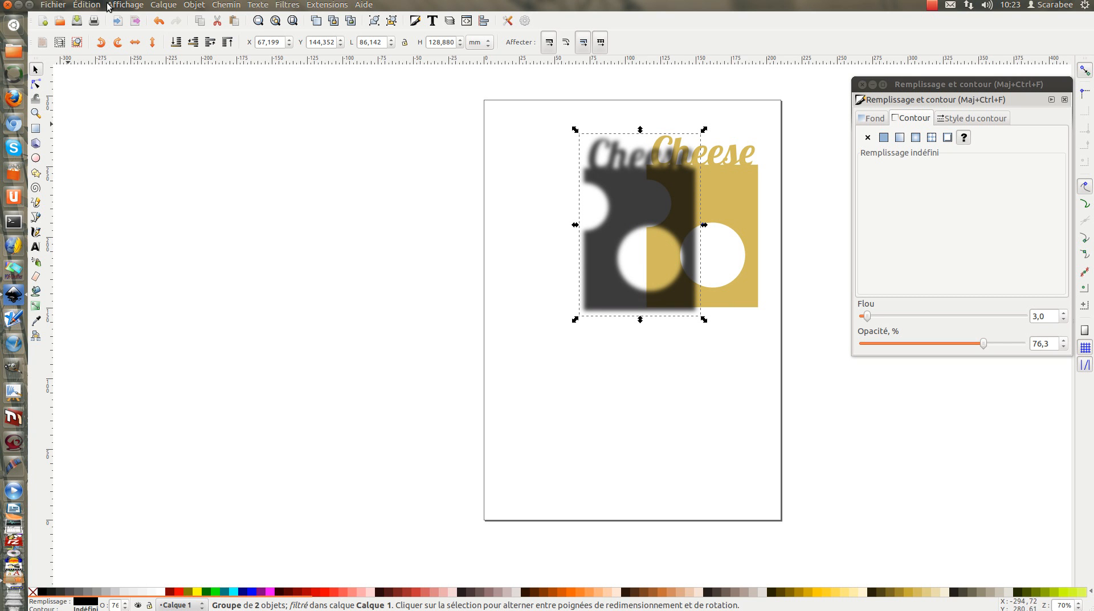
{"action": "left_click", "coordinate": [87, 5]}
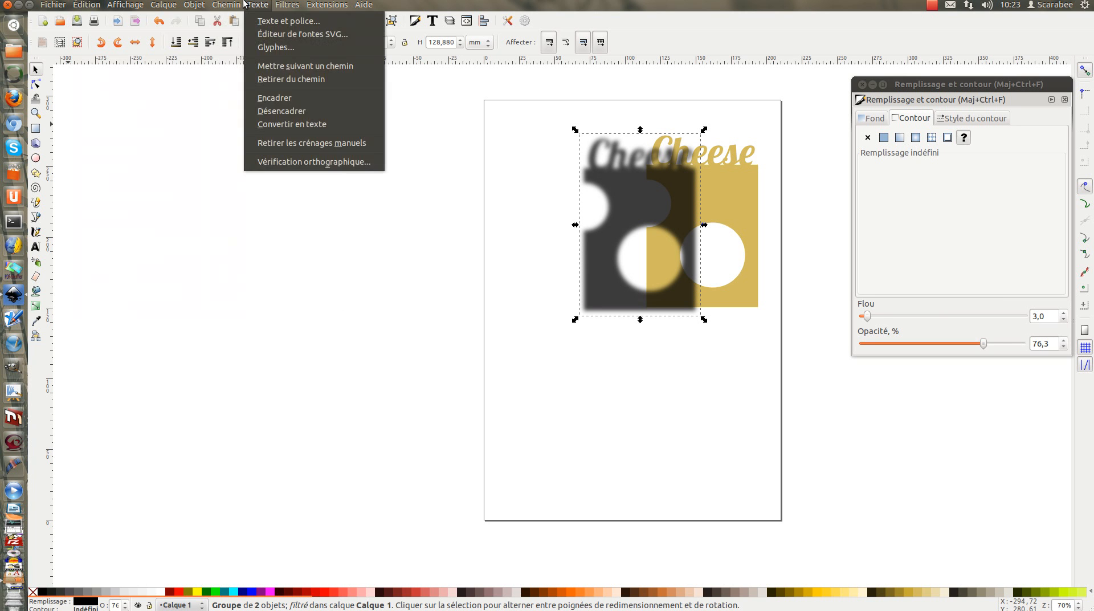
{"action": "mouse_move", "coordinate": [200, 8]}
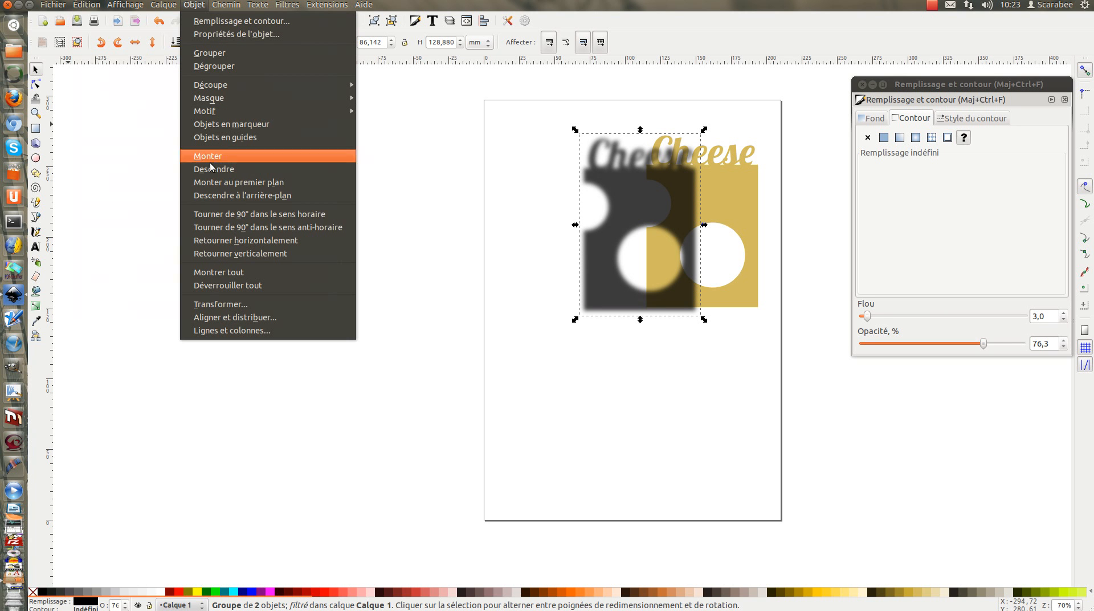
{"action": "left_click", "coordinate": [211, 195]}
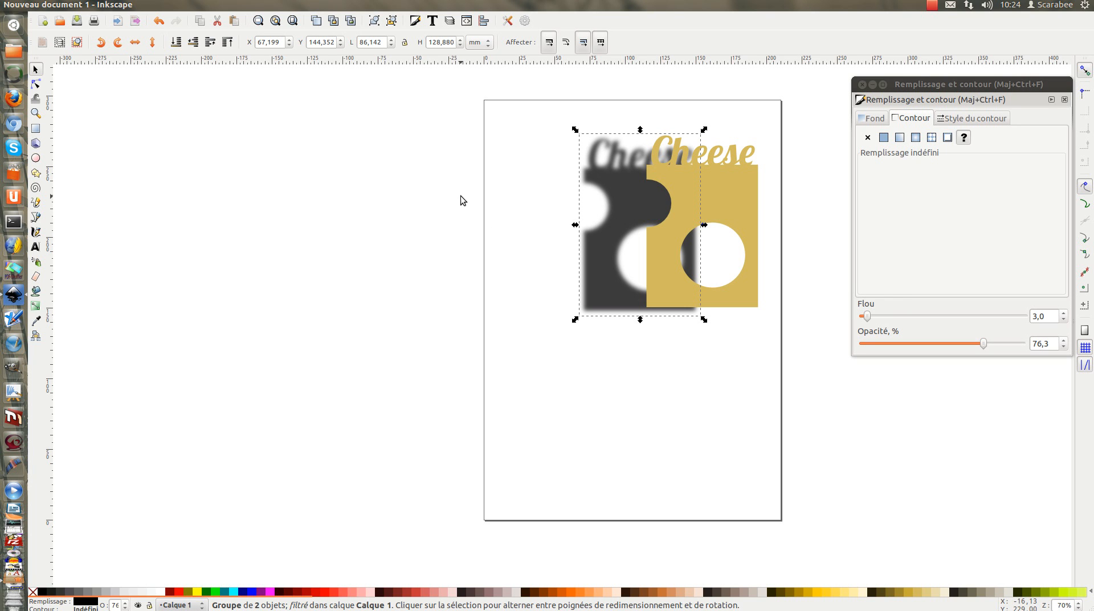
Slide the blurred shadow right beneath the golden Cheese group, to about X 105 mm.
{"action": "left_click", "coordinate": [625, 210]}
{"action": "left_click_drag", "start_coordinate": [643, 207], "coordinate": [625, 210]}
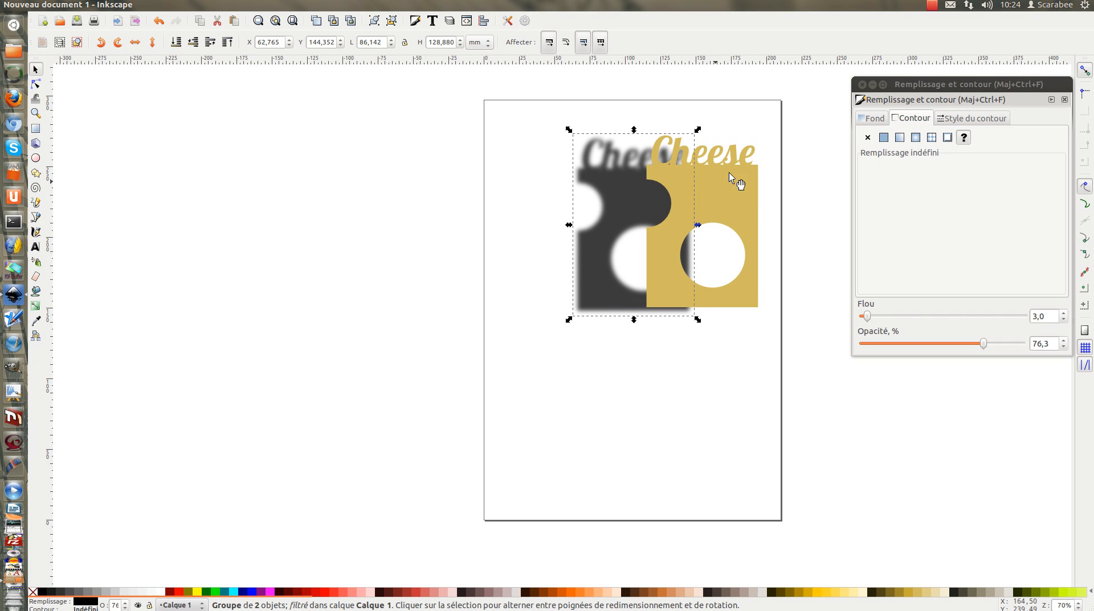
{"action": "key", "text": "Right"}
{"action": "key", "text": "Right"}
{"action": "key", "text": "Right"}
{"action": "key", "text": "Right"}
{"action": "key", "text": "Right"}
{"action": "key", "text": "Right"}
{"action": "key", "text": "Right"}
{"action": "key", "text": "Right"}
{"action": "key", "text": "Right"}
{"action": "key", "text": "Right"}
{"action": "key", "text": "Right"}
{"action": "key", "text": "Right"}
{"action": "key", "text": "Right"}
{"action": "key", "text": "Right"}
{"action": "key", "text": "Right"}
{"action": "key", "text": "Right"}
{"action": "key", "text": "Right"}
{"action": "key", "text": "Right"}
{"action": "key", "text": "Right"}
{"action": "key", "text": "Right"}
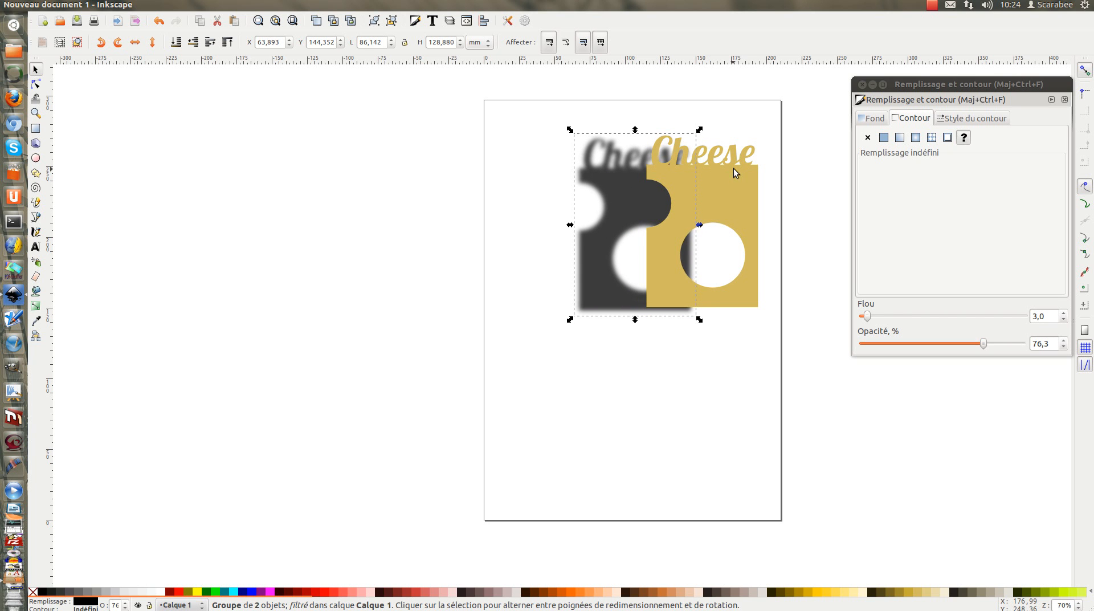
{"action": "key", "text": "Right"}
{"action": "key", "text": "Right"}
{"action": "key", "text": "Right"}
{"action": "key", "text": "Right"}
{"action": "key", "text": "Right"}
{"action": "key", "text": "Right"}
{"action": "key", "text": "Right"}
{"action": "key", "text": "Right"}
{"action": "key", "text": "Right"}
{"action": "key", "text": "Right"}
{"action": "key", "text": "Right"}
{"action": "key", "text": "Right"}
{"action": "key", "text": "Right"}
{"action": "key", "text": "Right"}
{"action": "key", "text": "Right"}
{"action": "key", "text": "Right"}
{"action": "key", "text": "Right"}
{"action": "key", "text": "Right"}
{"action": "key", "text": "Right"}
{"action": "key", "text": "Right"}
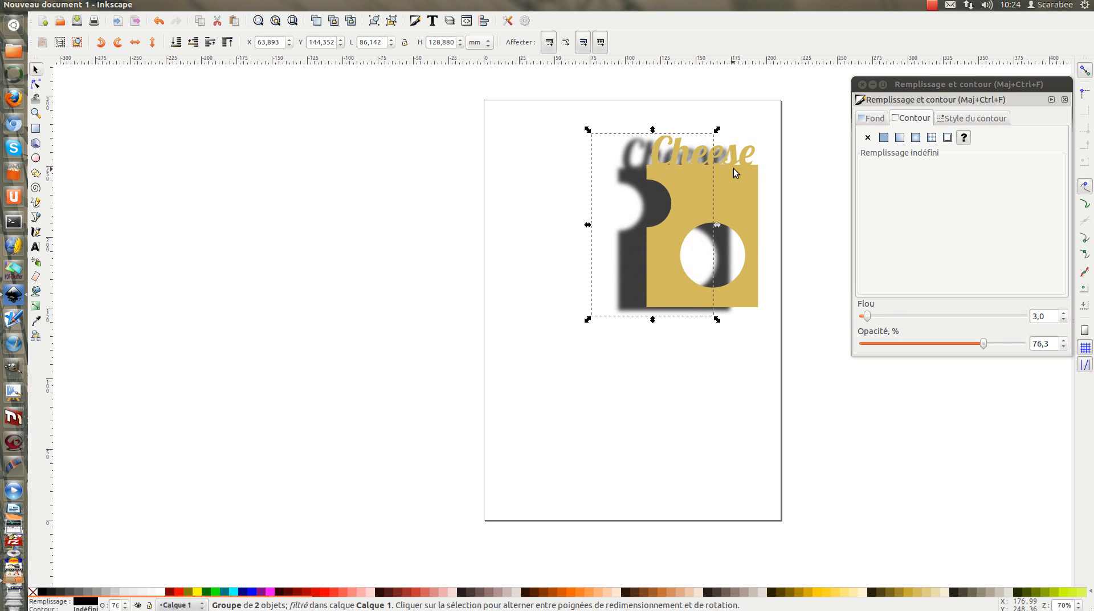
{"action": "key", "text": "Right"}
{"action": "key", "text": "Right"}
{"action": "key", "text": "Right"}
{"action": "key", "text": "Right"}
{"action": "key", "text": "Right"}
{"action": "key", "text": "Right"}
{"action": "key", "text": "Right"}
{"action": "key", "text": "Right"}
{"action": "key", "text": "Right"}
{"action": "key", "text": "Right"}
{"action": "key", "text": "Right"}
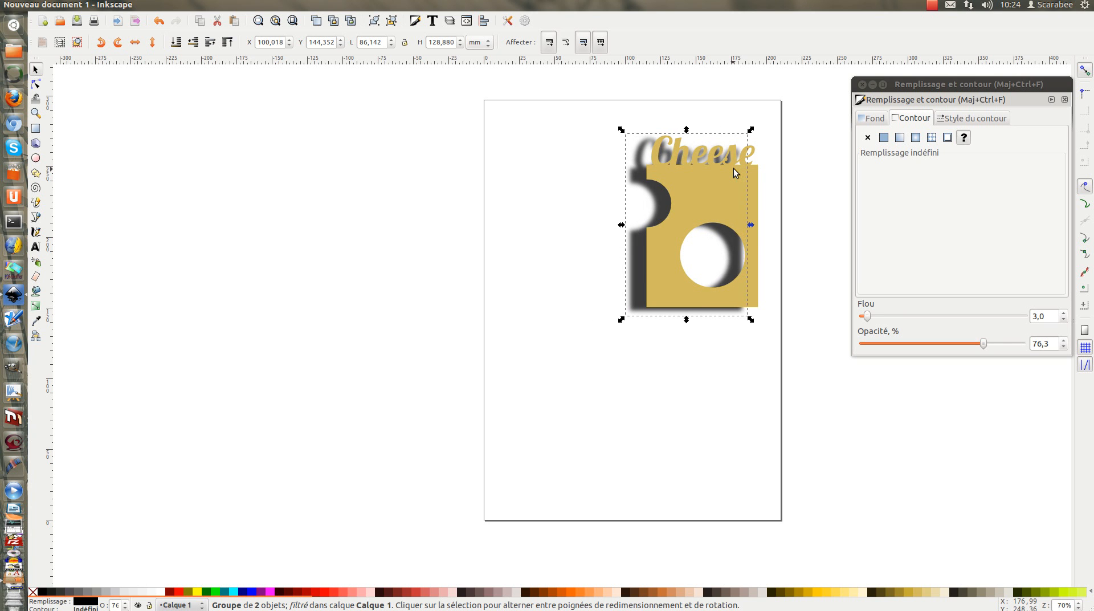
{"action": "key", "text": "Right"}
{"action": "key", "text": "Right"}
{"action": "key", "text": "Right"}
{"action": "key", "text": "Right"}
{"action": "key", "text": "Right"}
{"action": "key", "text": "Right"}
{"action": "key", "text": "Right"}
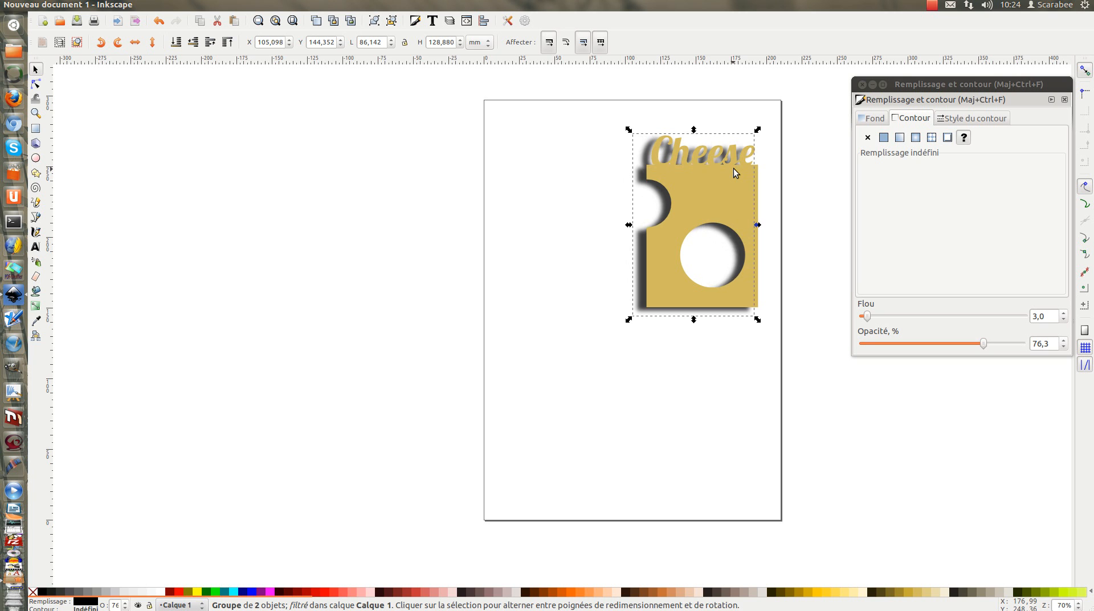
Nudge the shadow finely left to about X 102.4 mm and back right to about X 105.8 mm.
{"action": "key", "text": "Left"}
{"action": "key", "text": "Left"}
{"action": "key", "text": "Left"}
{"action": "key", "text": "Left"}
{"action": "key", "text": "Left"}
{"action": "key", "text": "Left"}
{"action": "key", "text": "Left"}
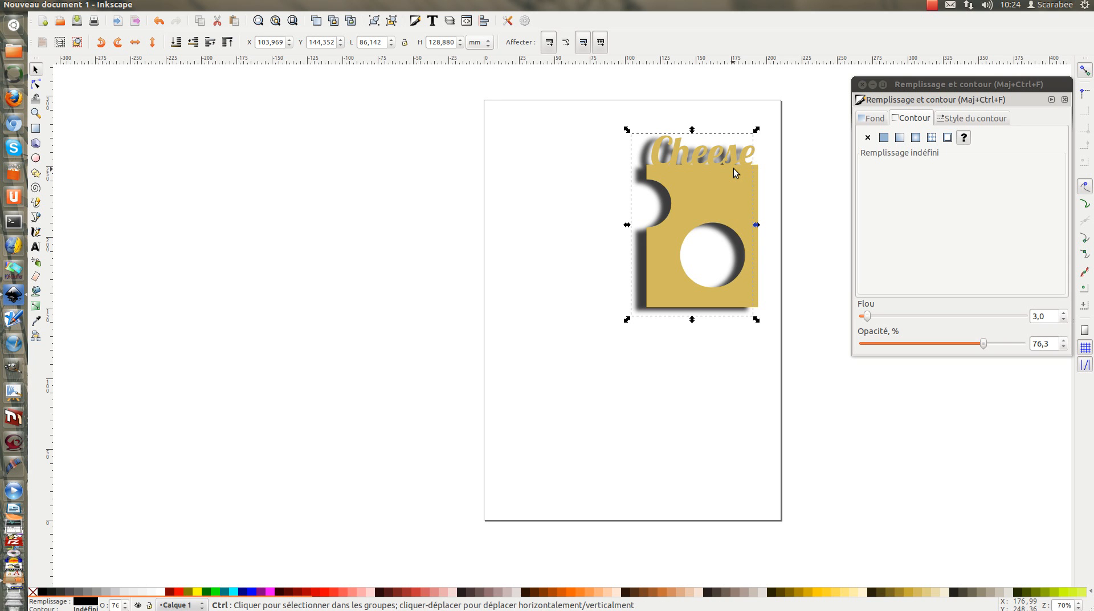
{"action": "key", "text": "ctrl+Left"}
{"action": "key", "text": "alt+Left"}
{"action": "key", "text": "alt+Left"}
{"action": "key", "text": "alt+Left"}
{"action": "key", "text": "alt+Left"}
{"action": "key", "text": "alt+Left"}
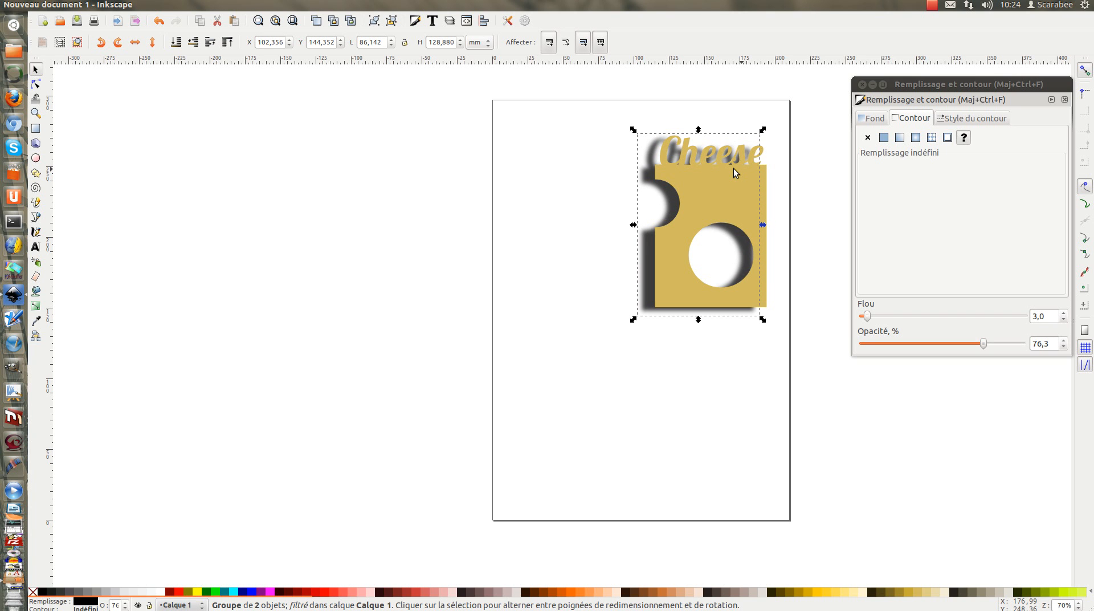
{"action": "key", "text": "alt+Right"}
{"action": "key", "text": "alt+Right"}
{"action": "key", "text": "alt+Right"}
{"action": "key", "text": "alt+Right"}
{"action": "key", "text": "alt+Right"}
{"action": "key", "text": "alt+Right"}
{"action": "key", "text": "alt+Right"}
{"action": "key", "text": "alt+Right"}
{"action": "key", "text": "alt+Right"}
{"action": "key", "text": "alt+Right"}
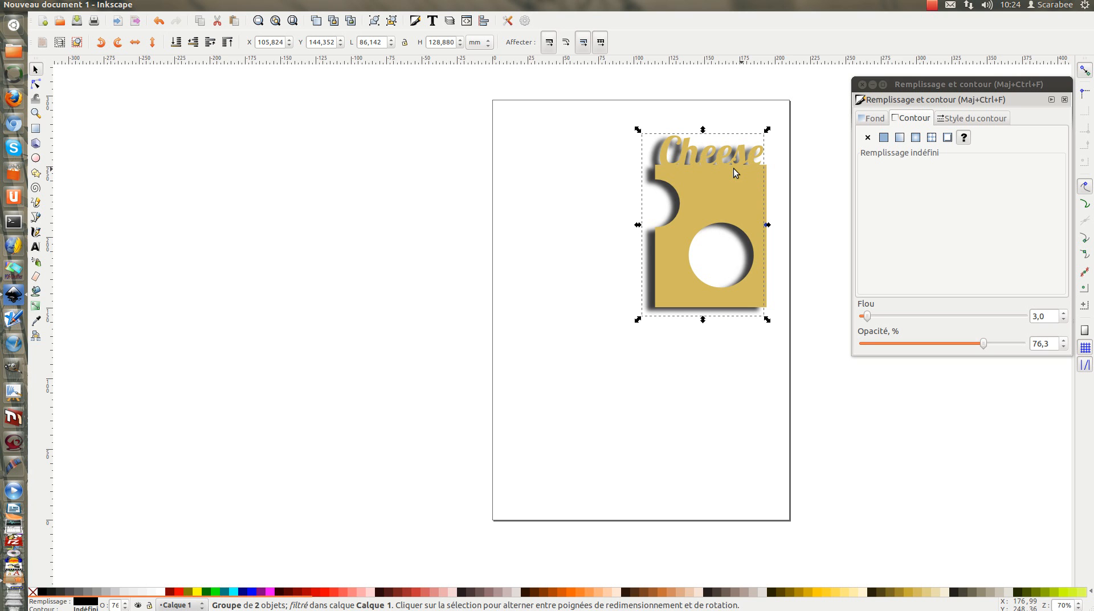
Try shifting the shadow in large increments to the golden group's right side at about X 122.8 mm, and move it back.
{"action": "key", "text": "shift+Right"}
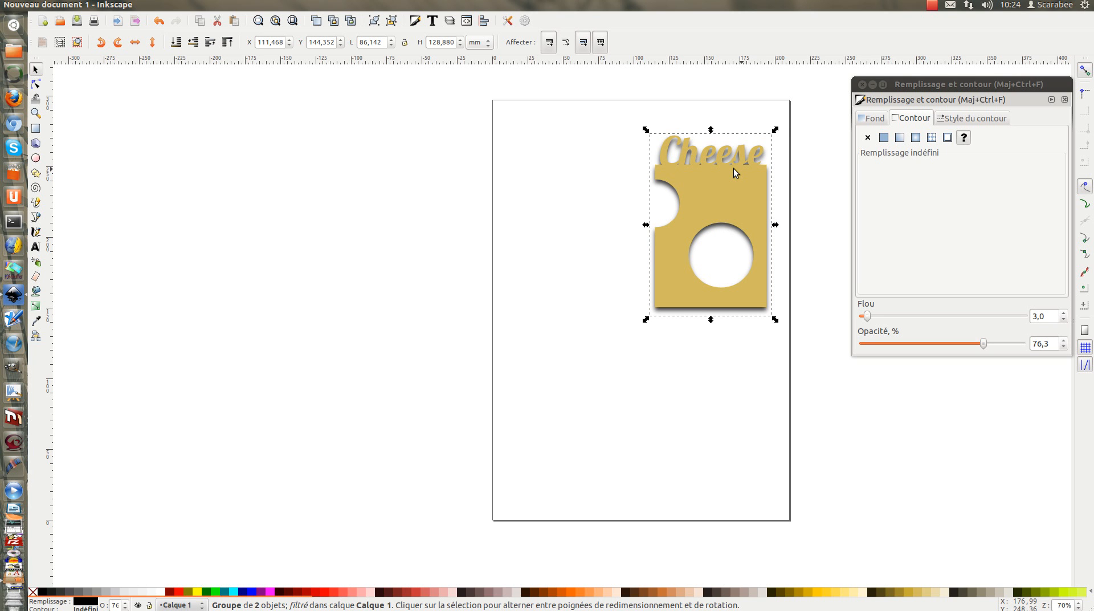
{"action": "key", "text": "shift+Right"}
{"action": "key", "text": "shift+Right"}
{"action": "key", "text": "shift+Right"}
{"action": "key", "text": "shift+Right"}
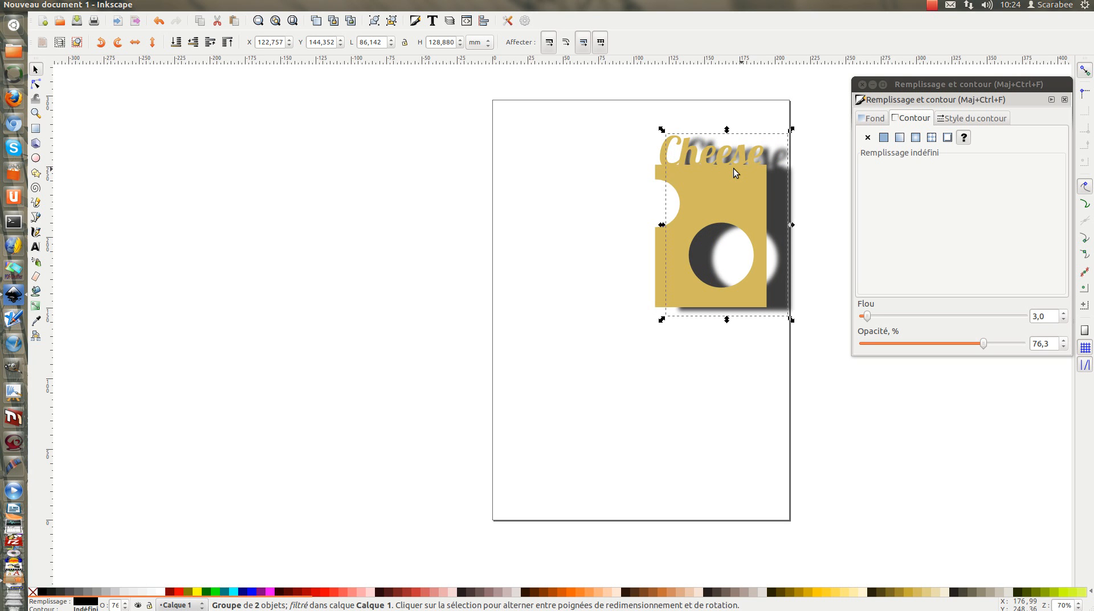
{"action": "key", "text": "shift+Left"}
{"action": "key", "text": "shift+Left"}
{"action": "key", "text": "shift+Left"}
{"action": "key", "text": "shift+Left"}
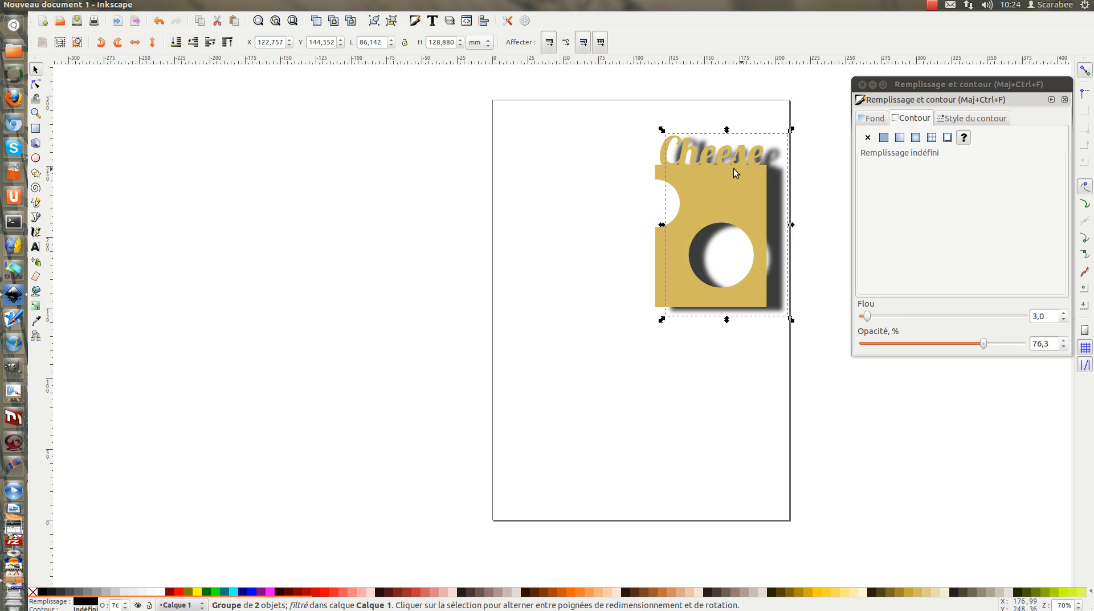
Lower the shadow slightly to about Y 143.9 mm and nudge it left to about X 104.6 mm.
{"action": "key", "text": "alt+Left"}
{"action": "key", "text": "alt+Left"}
{"action": "key", "text": "alt+Left"}
{"action": "key", "text": "alt+Down"}
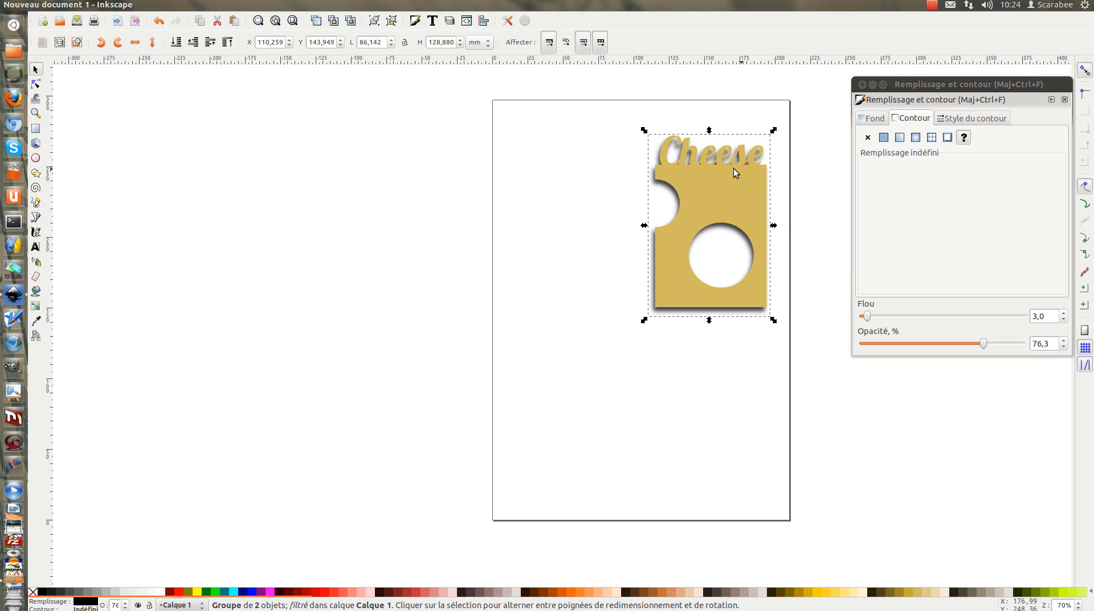
{"action": "key", "text": "alt+Down"}
{"action": "key", "text": "alt+Up"}
{"action": "key", "text": "alt+Left"}
{"action": "key", "text": "alt+Left"}
{"action": "key", "text": "alt+Left"}
{"action": "key", "text": "alt+Left"}
{"action": "key", "text": "alt+Left"}
{"action": "key", "text": "alt+Left"}
{"action": "key", "text": "alt+Left"}
{"action": "key", "text": "alt+Left"}
{"action": "key", "text": "alt+Left"}
{"action": "key", "text": "alt+Left"}
{"action": "key", "text": "alt+Left"}
{"action": "key", "text": "alt+Left"}
{"action": "key", "text": "alt+Left"}
{"action": "key", "text": "alt+Left"}
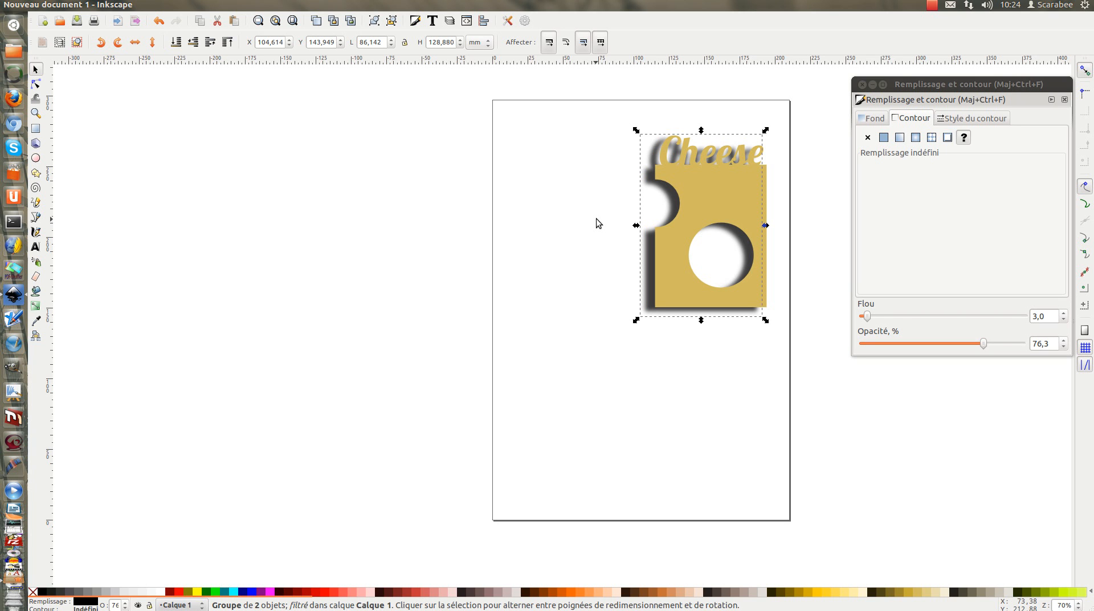
Nudge the shadow right to about X 109.1 mm, keeping a slight offset left of the golden group, and deselect it.
{"action": "key", "text": "Right"}
{"action": "key", "text": "Right"}
{"action": "key", "text": "Right"}
{"action": "key", "text": "Right"}
{"action": "key", "text": "Right"}
{"action": "key", "text": "Right"}
{"action": "key", "text": "Right"}
{"action": "key", "text": "Right"}
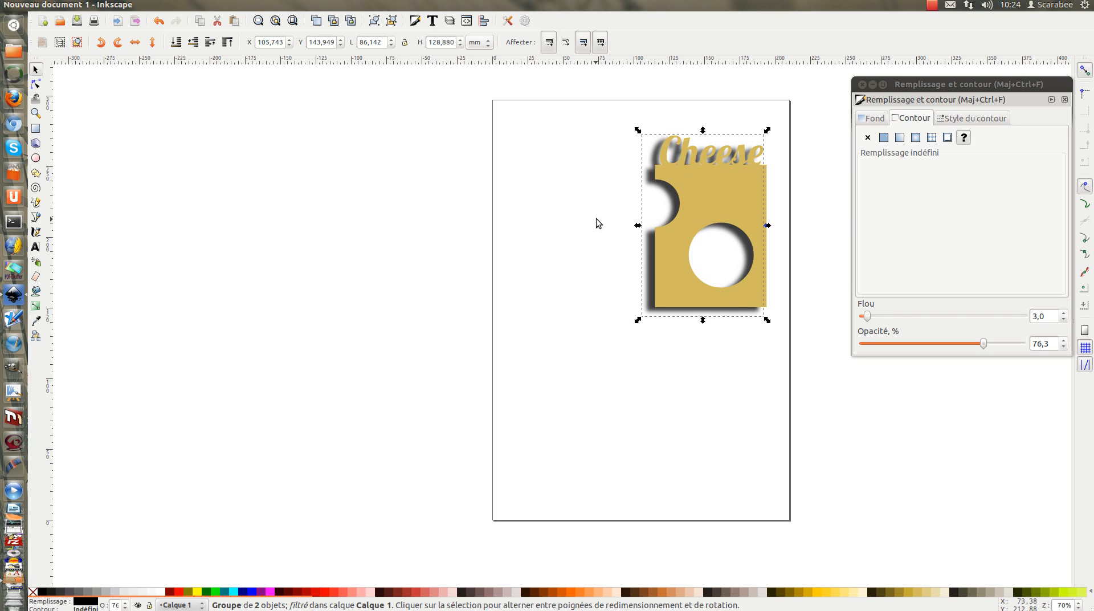
{"action": "key", "text": "Up"}
{"action": "key", "text": "Down"}
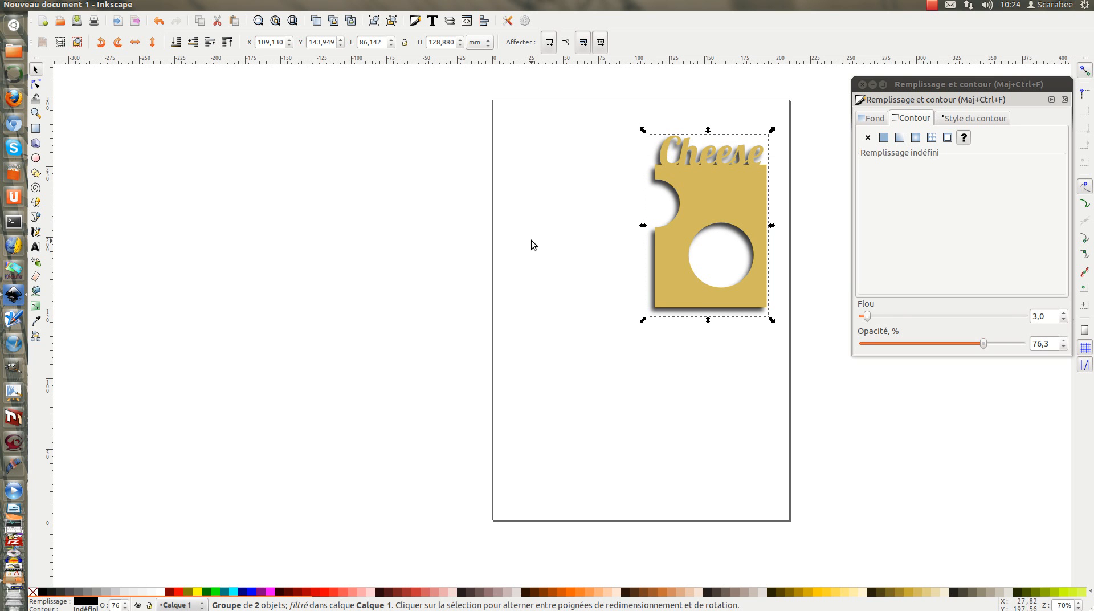
{"action": "left_click", "coordinate": [607, 125]}
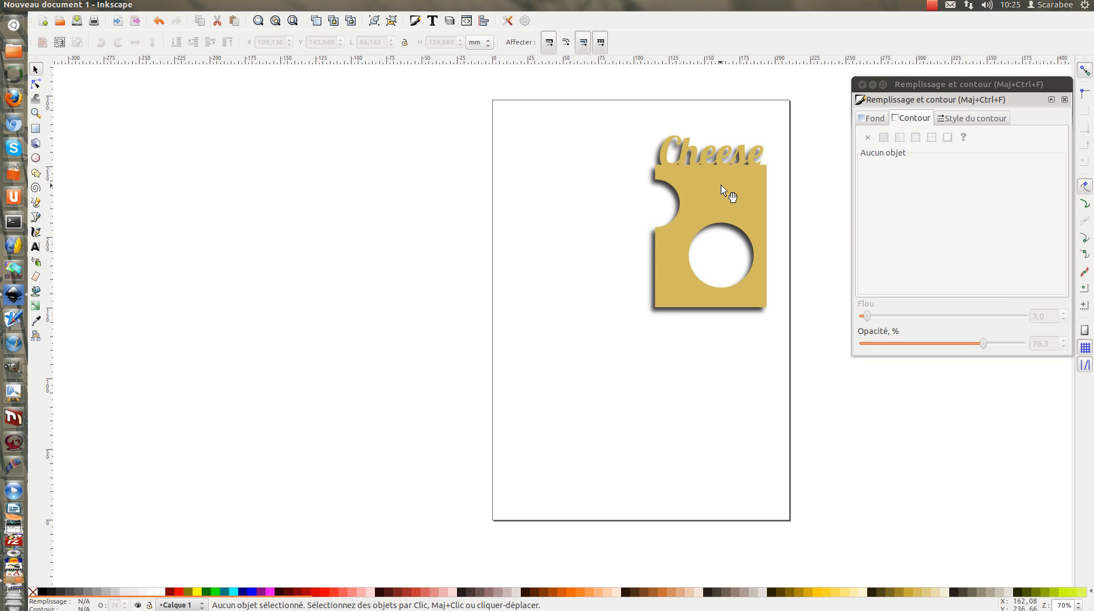
Move the golden Cheese group off its shadow and undo the move.
{"action": "left_click_drag", "start_coordinate": [721, 185], "coordinate": [582, 188]}
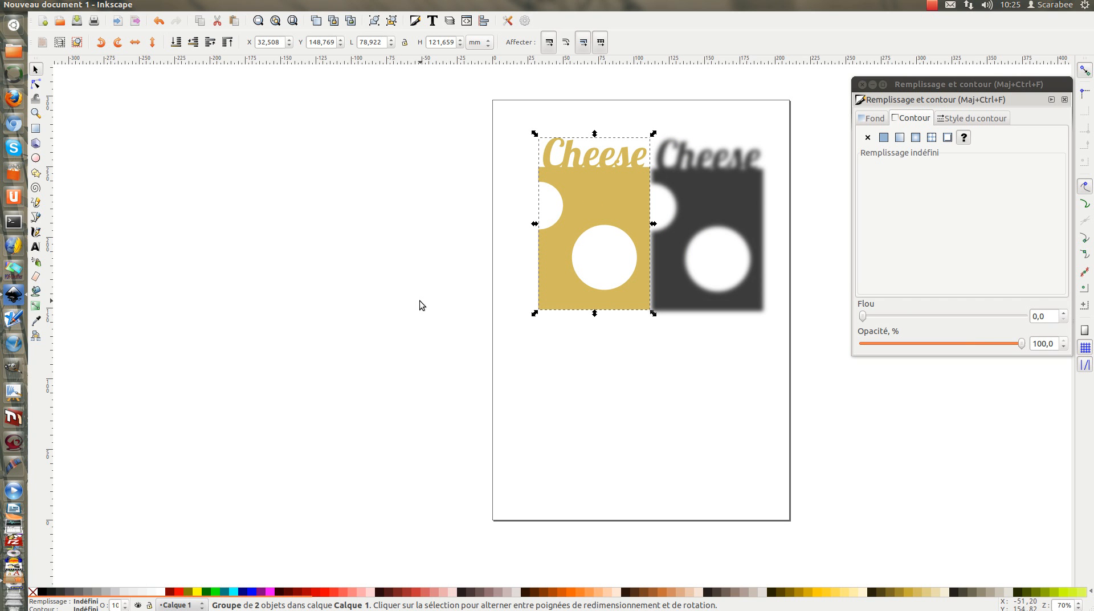
{"action": "key", "text": "ctrl+z"}
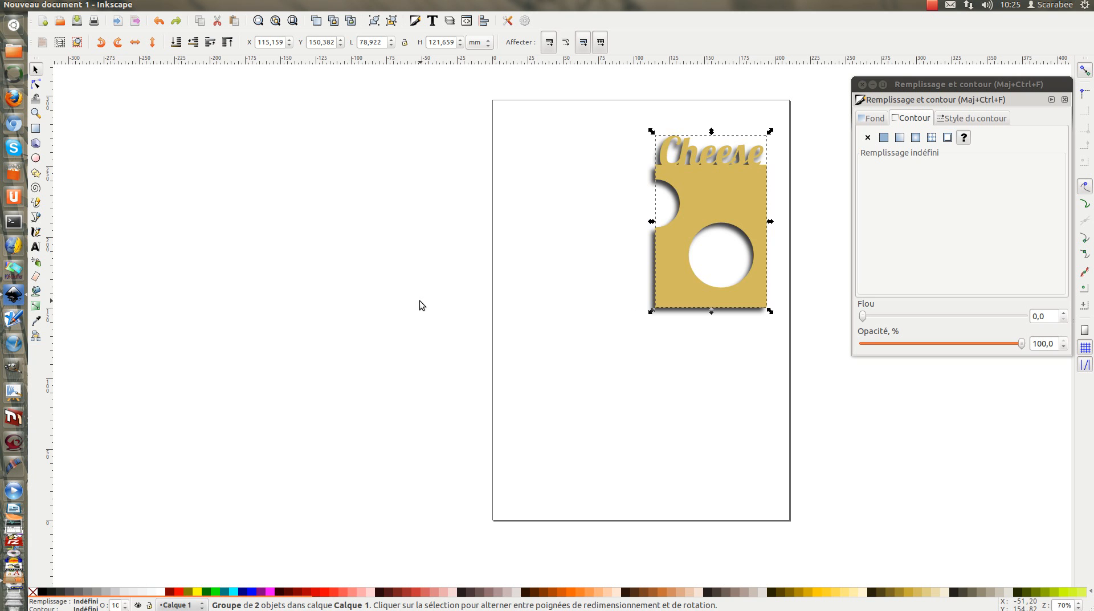
{"action": "left_click", "coordinate": [547, 179]}
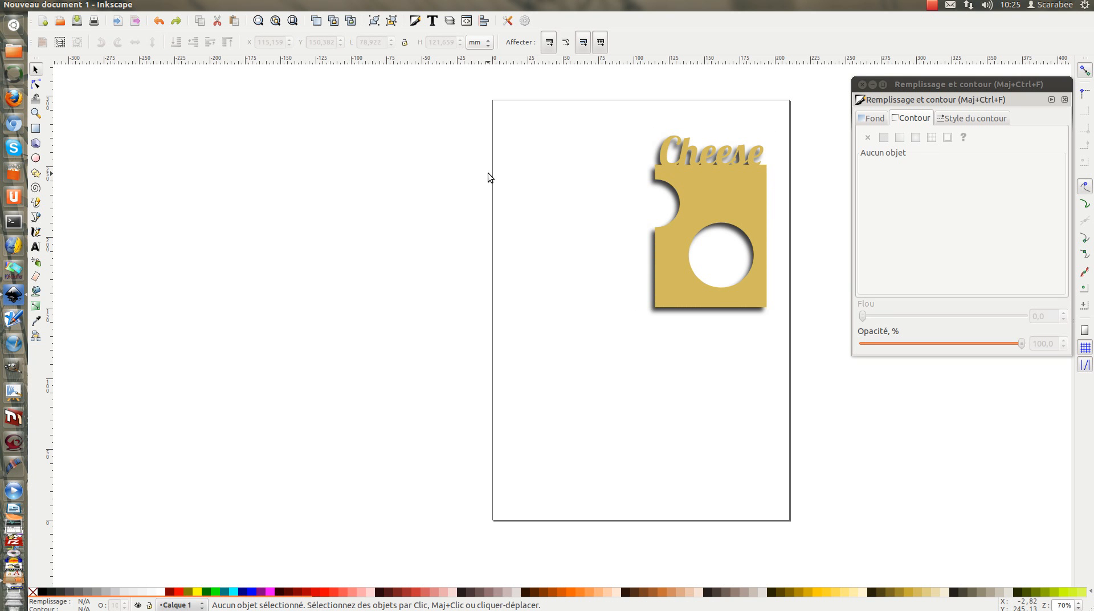
Group the golden Cheese design together with its blurred shadow.
{"action": "left_click_drag", "start_coordinate": [539, 105], "coordinate": [843, 371]}
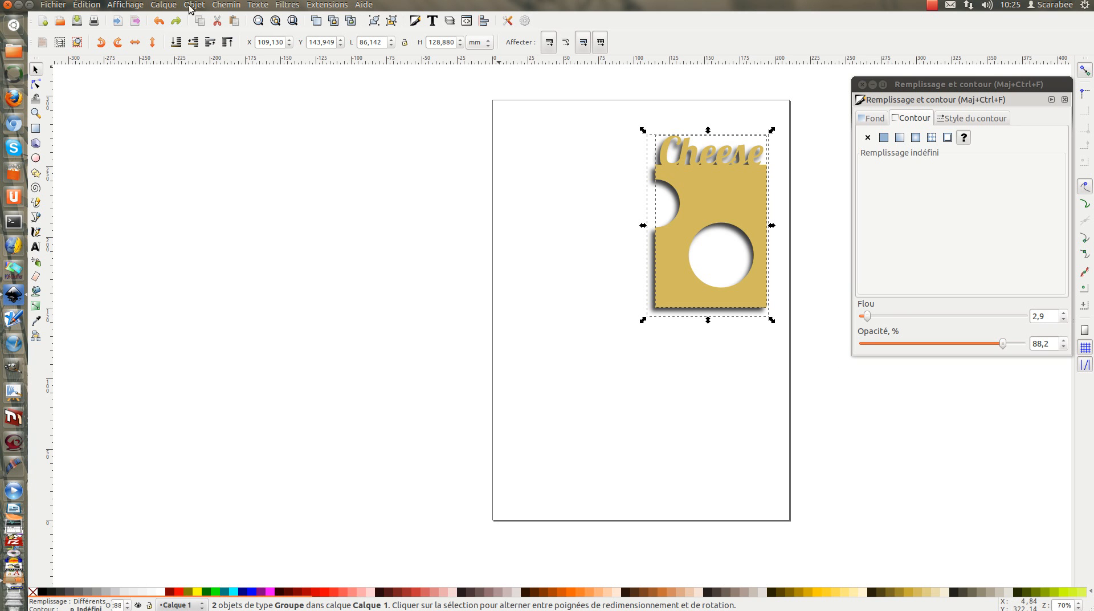
{"action": "left_click", "coordinate": [194, 5]}
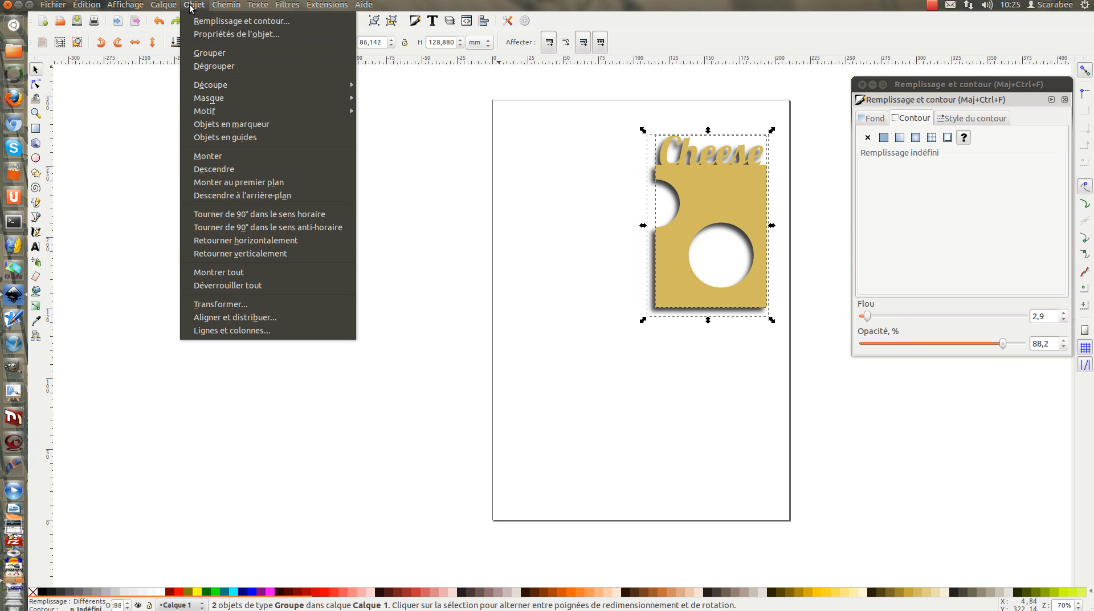
{"action": "left_click", "coordinate": [210, 53]}
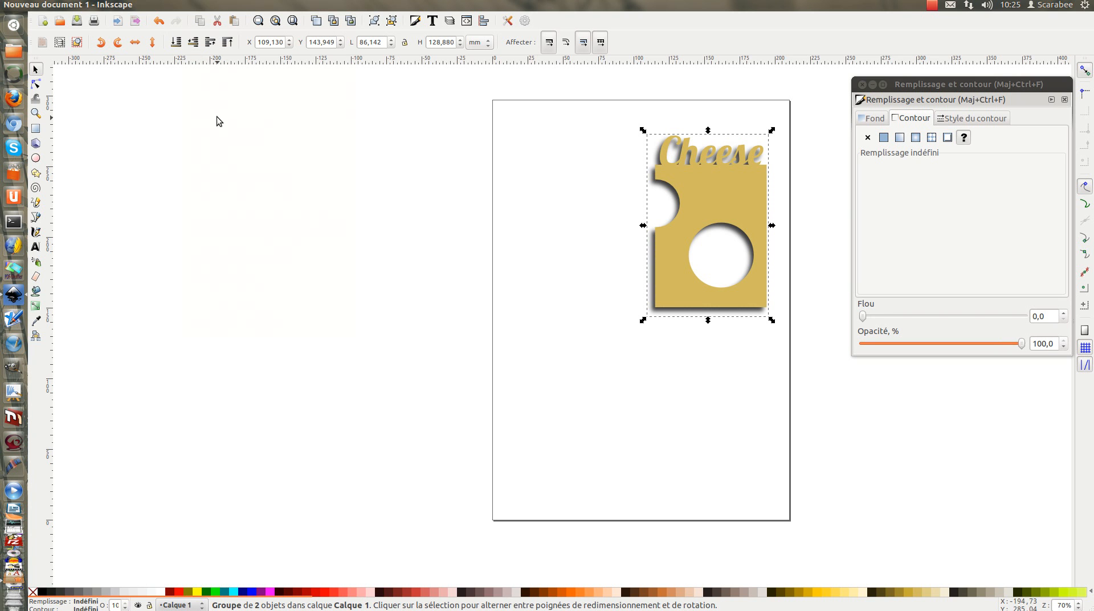
{"action": "left_click", "coordinate": [564, 209]}
Move the combined group toward the page's upper-right corner and scale it proportionally to about 76.3 × 114.2 mm.
{"action": "mouse_move", "coordinate": [734, 198]}
{"action": "left_mouse_down"}
{"action": "mouse_move", "coordinate": [625, 187]}
{"action": "mouse_move", "coordinate": [709, 234]}
{"action": "mouse_move", "coordinate": [731, 170]}
{"action": "mouse_move", "coordinate": [737, 181]}
{"action": "mouse_move", "coordinate": [709, 176]}
{"action": "mouse_move", "coordinate": [728, 183]}
{"action": "left_mouse_up"}
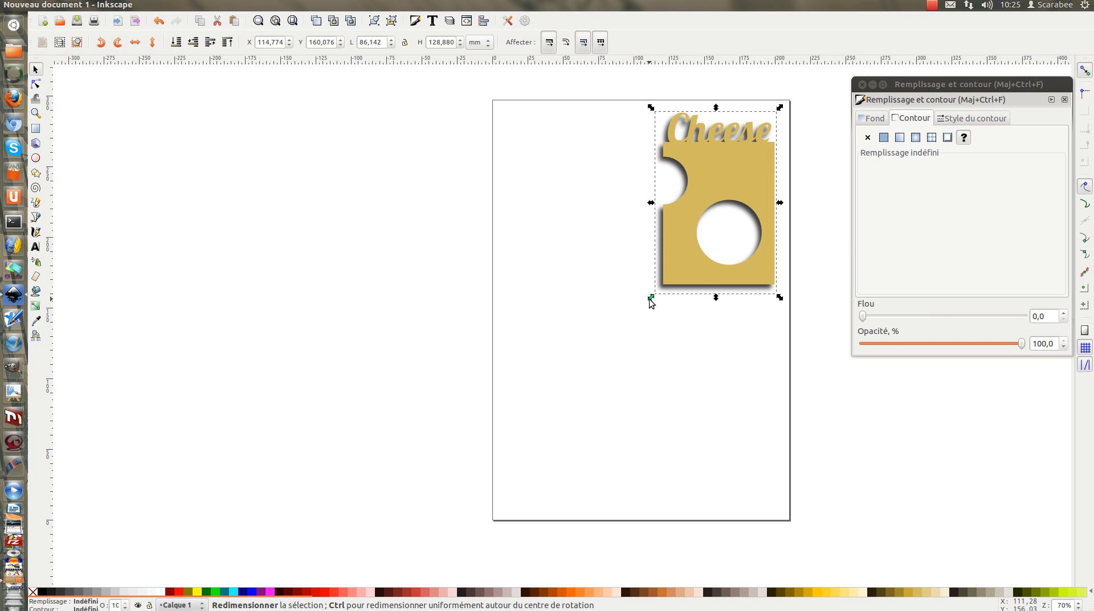
{"action": "left_click_drag", "start_coordinate": [650, 298], "coordinate": [696, 258]}
{"action": "left_click_drag", "start_coordinate": [695, 264], "coordinate": [668, 286]}
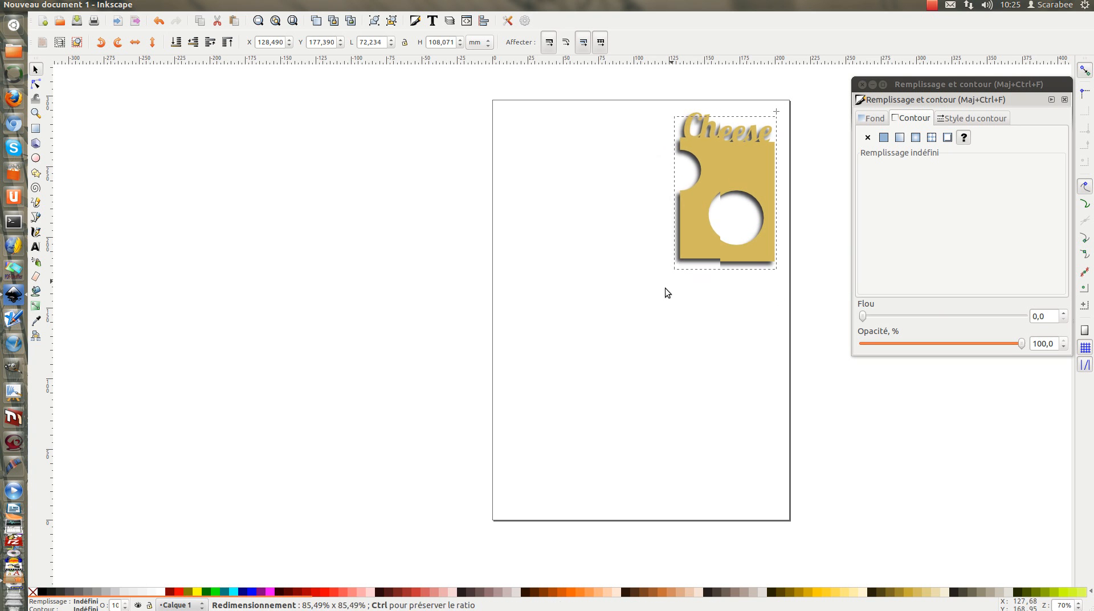
{"action": "left_click", "coordinate": [590, 228]}
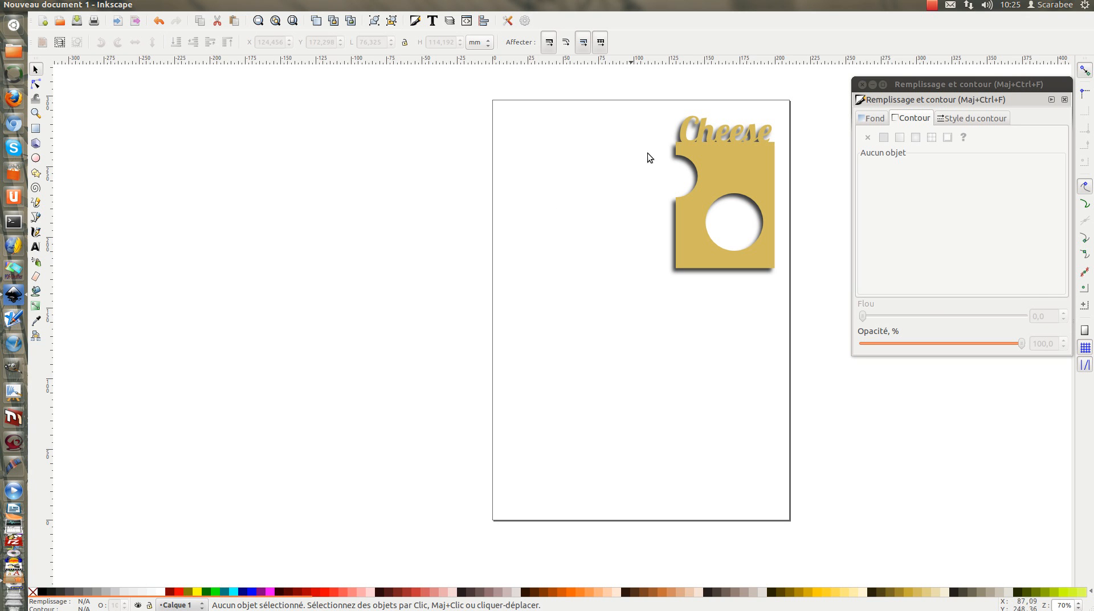
{"action": "left_click", "coordinate": [931, 7]}
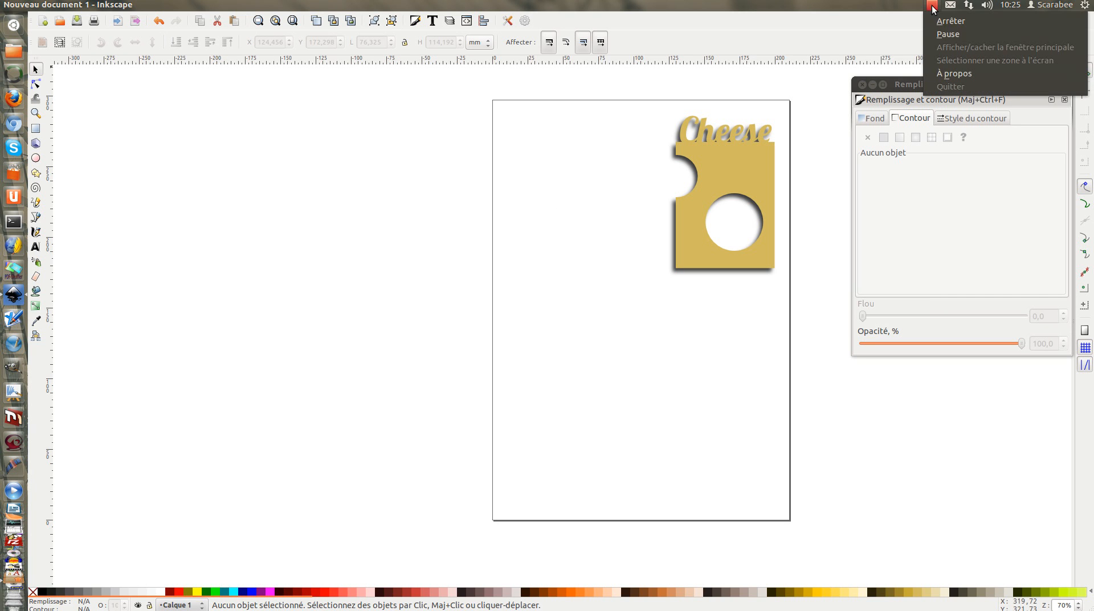